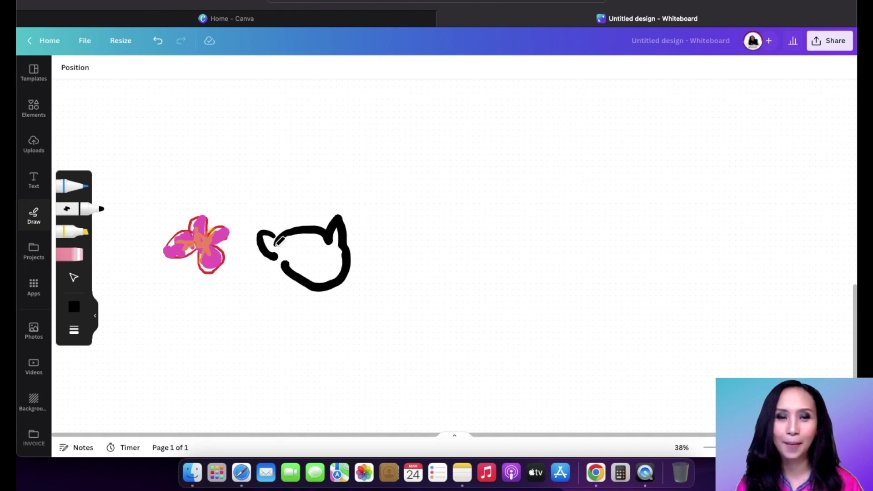
# Add black eye strokes to the cat face beside the flower and shade the face in red with the highlighter.
pyautogui.moveTo(312, 253); pyautogui.dragTo(296, 254)
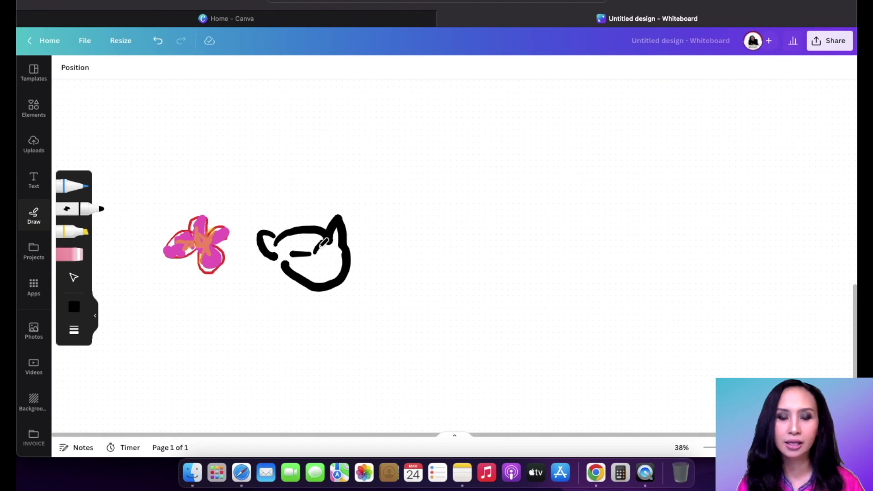
pyautogui.click(75, 232)
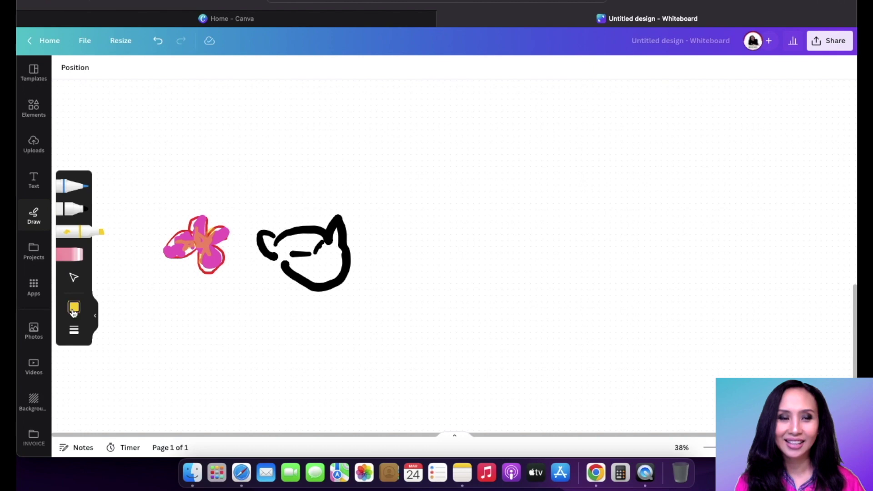
pyautogui.click(74, 306)
pyautogui.click(132, 260)
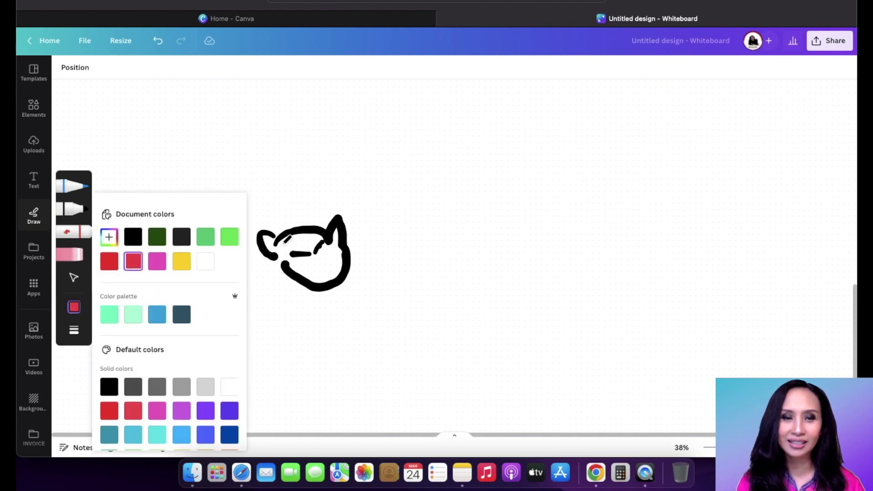
pyautogui.click(285, 241)
pyautogui.moveTo(285, 241); pyautogui.dragTo(295, 234)
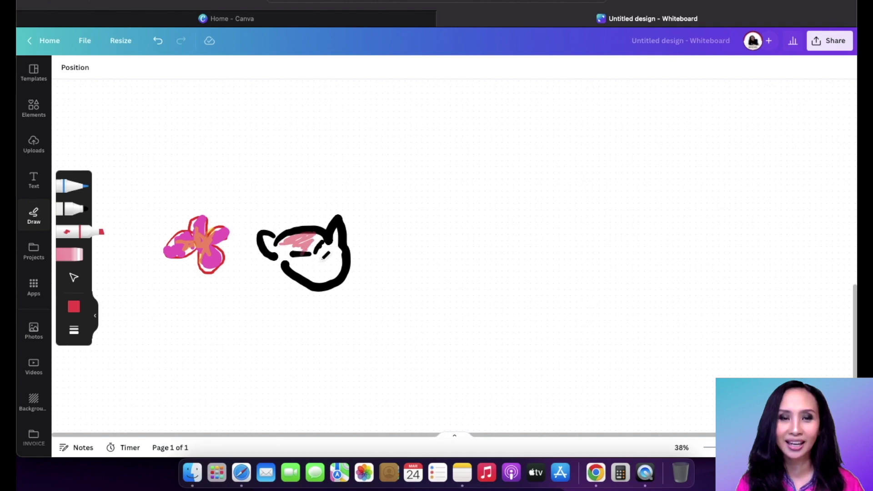
pyautogui.moveTo(311, 269)
pyautogui.mouseDown()
pyautogui.moveTo(337, 248)
pyautogui.moveTo(336, 268)
pyautogui.mouseUp()
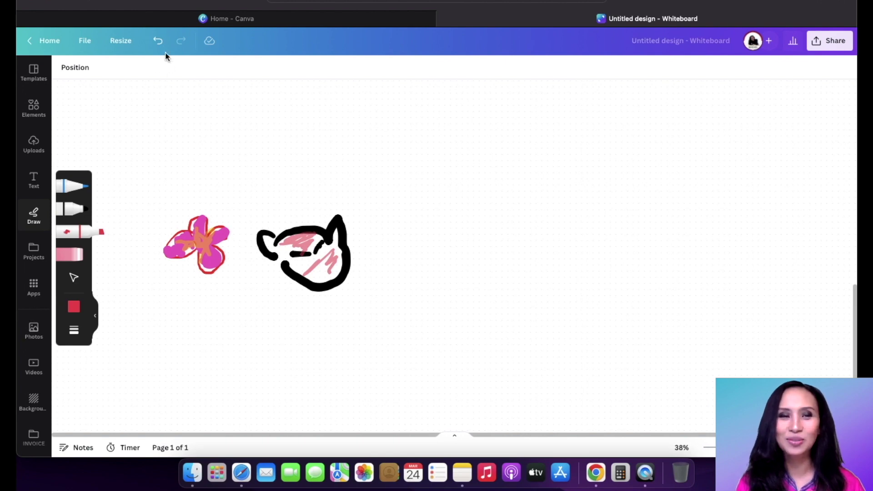
# Return to the home page and launch Magic Design from the Canva Create features.
pyautogui.click(49, 43)
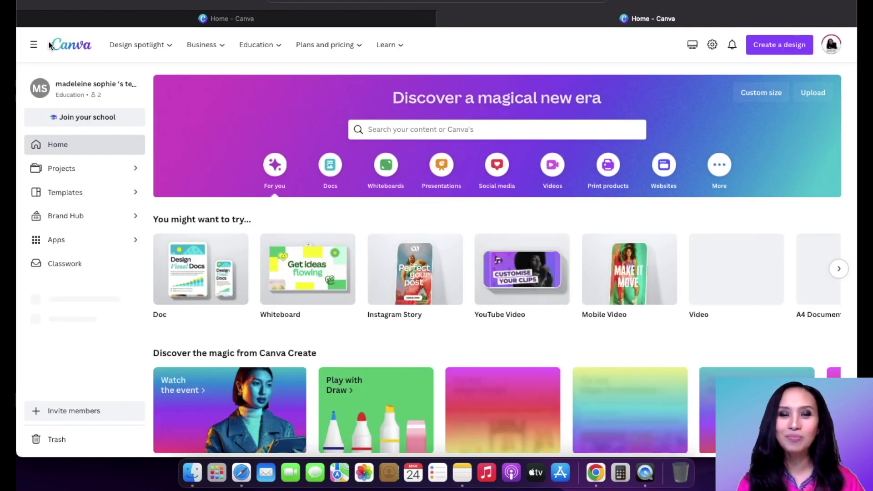
pyautogui.scroll(-5, 364, 326)
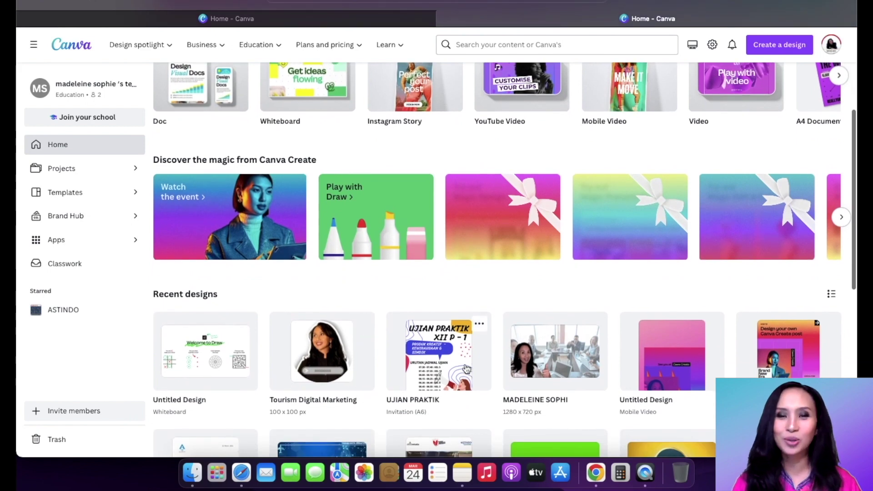
pyautogui.scroll(1, 566, 268)
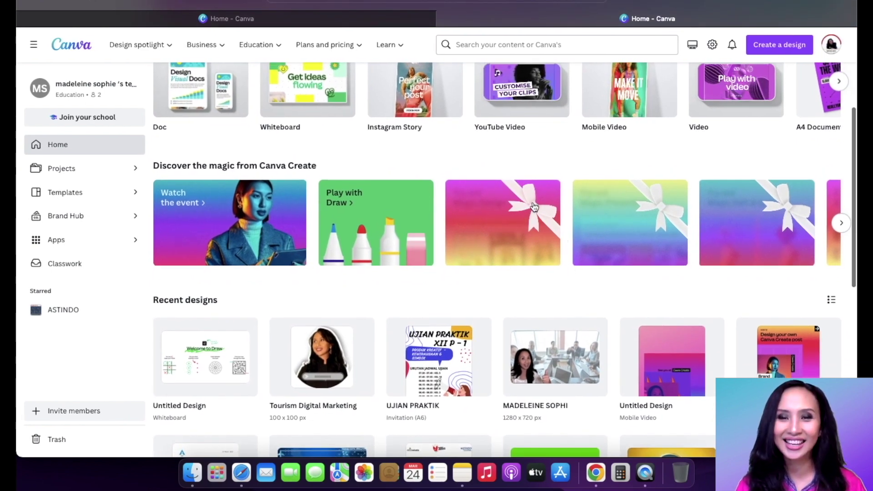
pyautogui.moveTo(534, 207)
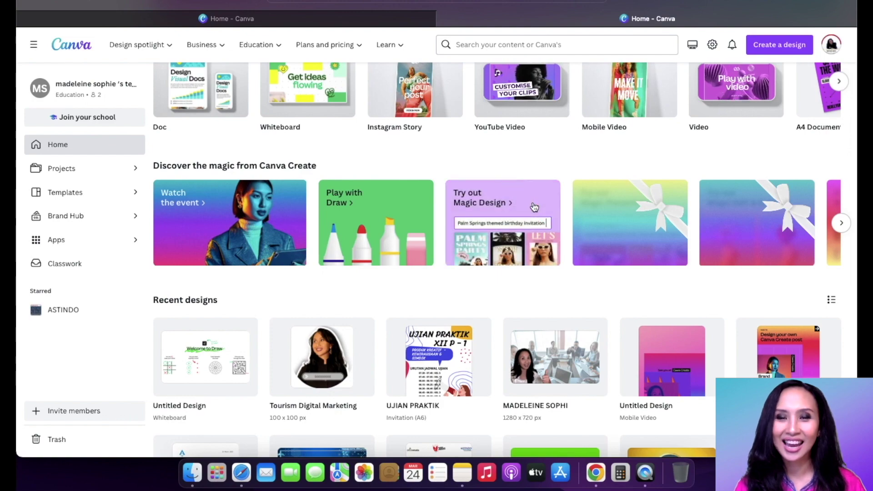
pyautogui.click(534, 206)
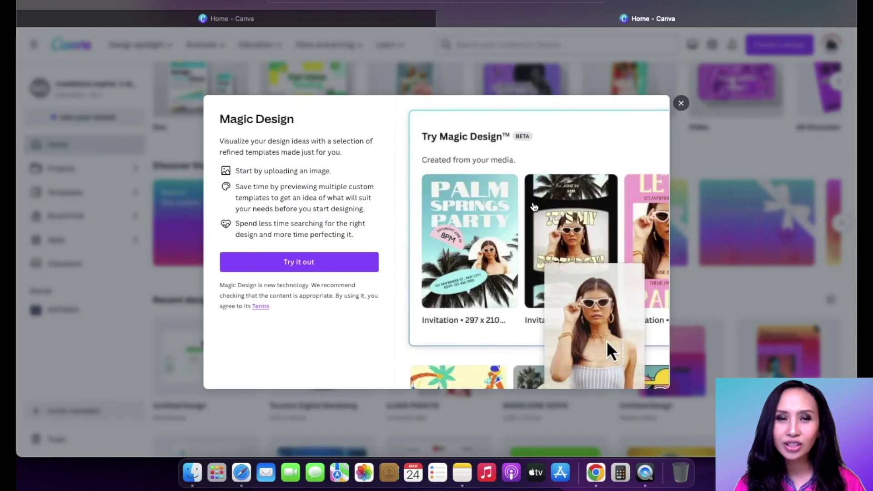
pyautogui.moveTo(610, 336); pyautogui.dragTo(596, 251)
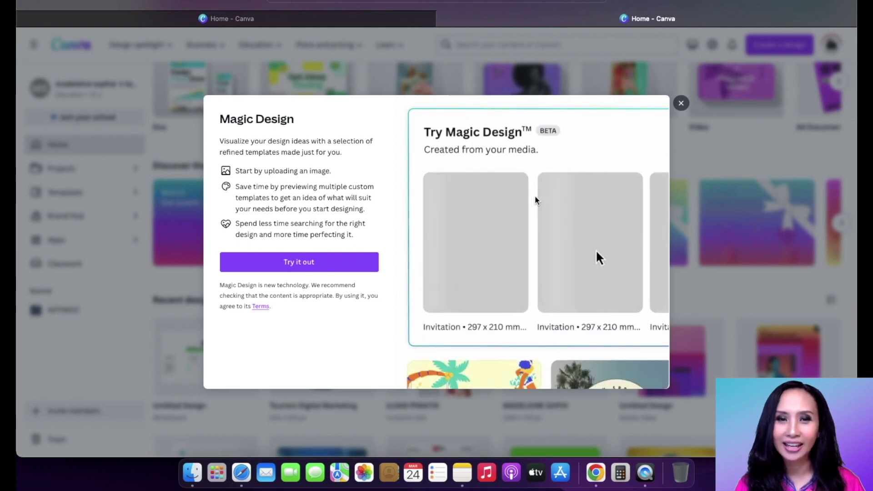
pyautogui.click(355, 262)
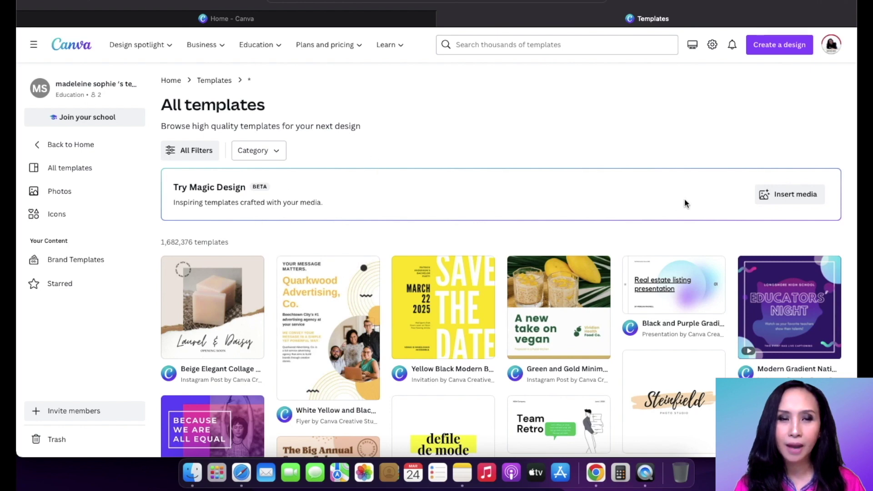
# Insert the portrait photo labelled Tourism Digital Marketing as Magic Design media and preview the generated Business Talk post.
pyautogui.click(785, 197)
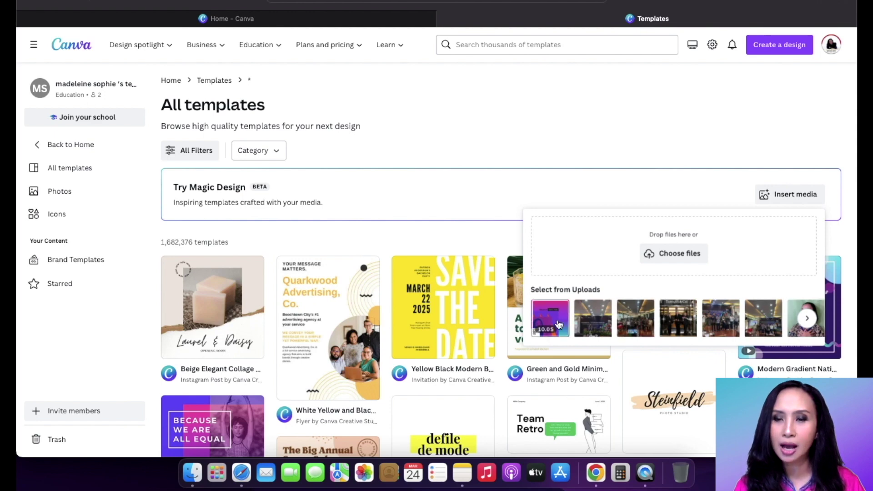
pyautogui.click(678, 253)
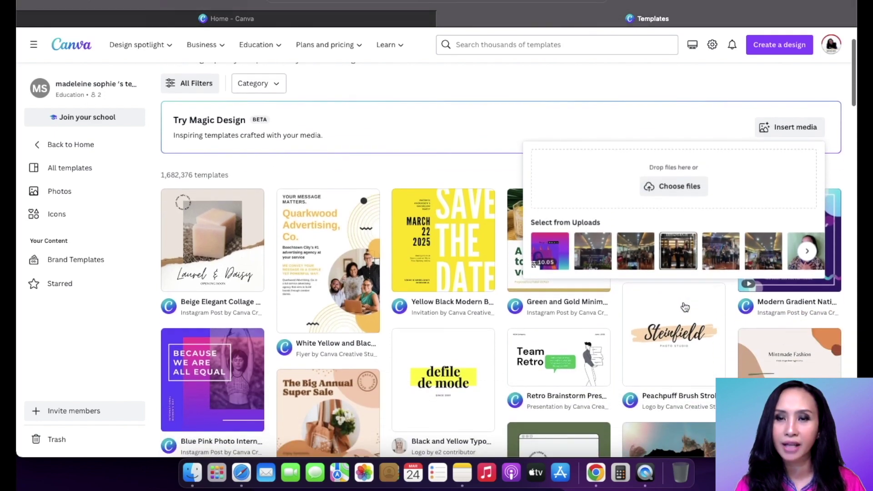
pyautogui.press('Escape')
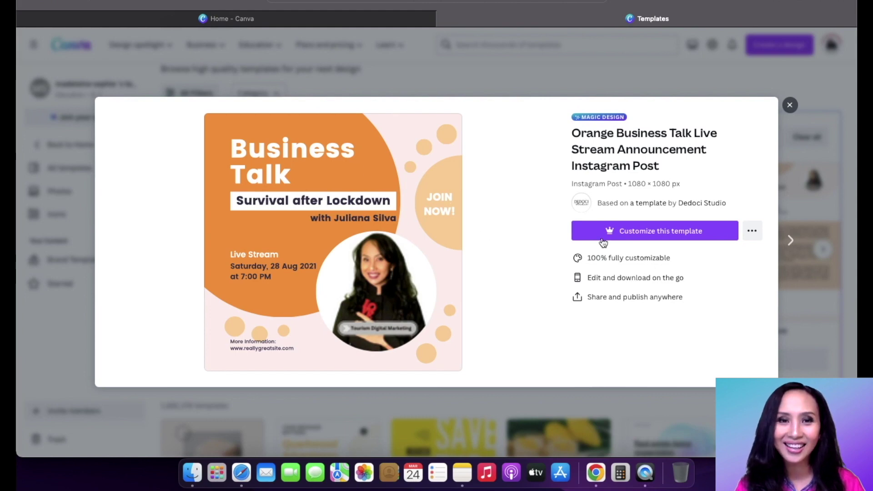
# Preview the generated ID card, resume and Best Employee of the Month designs one after another.
pyautogui.click(789, 104)
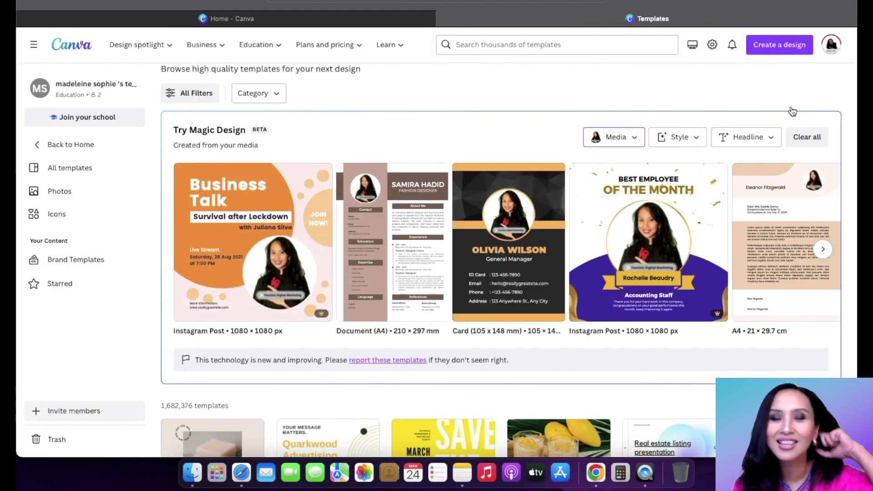
pyautogui.click(522, 259)
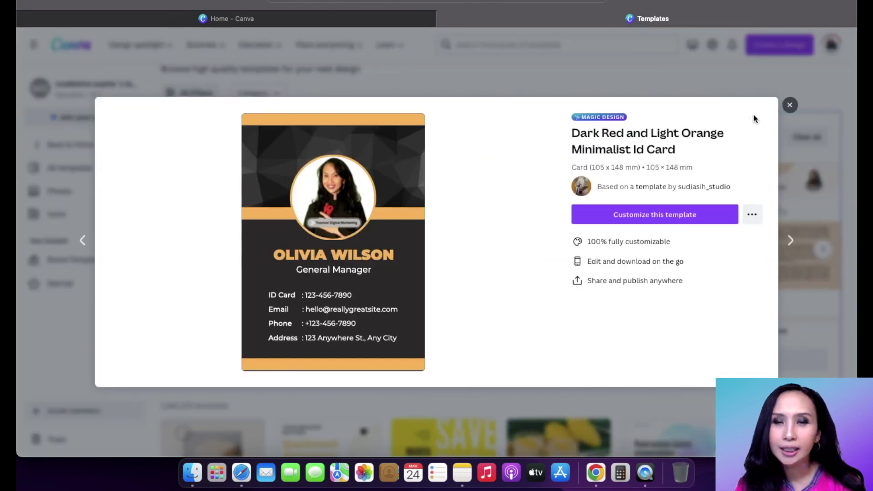
pyautogui.click(789, 105)
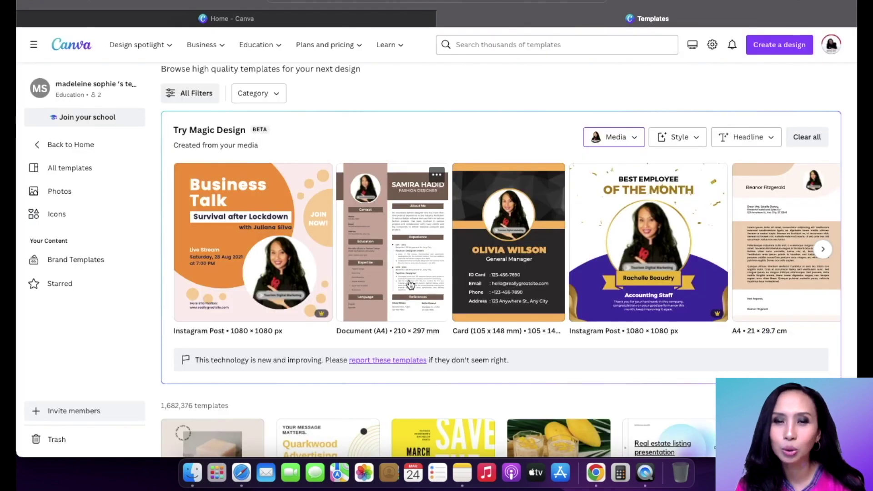
pyautogui.click(410, 284)
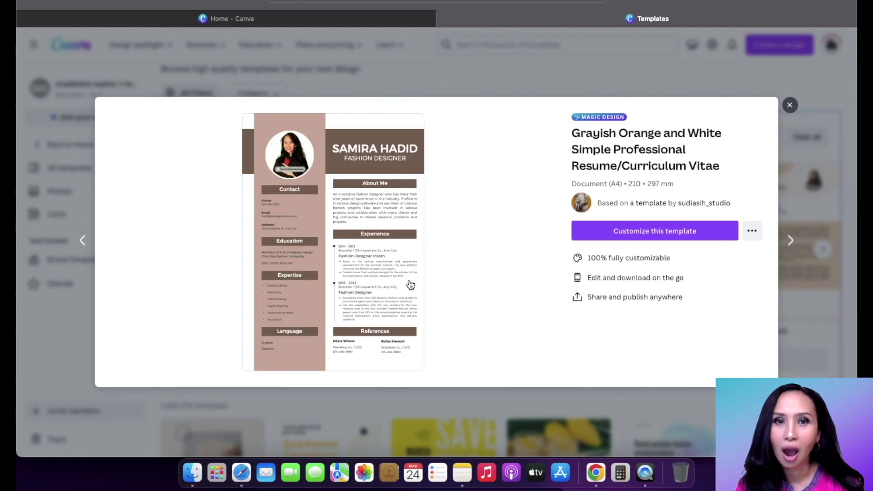
pyautogui.click(789, 105)
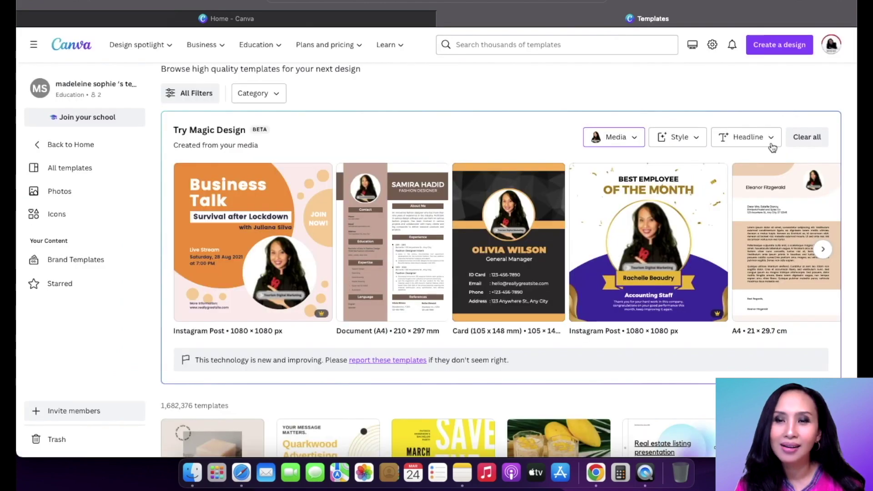
pyautogui.click(679, 268)
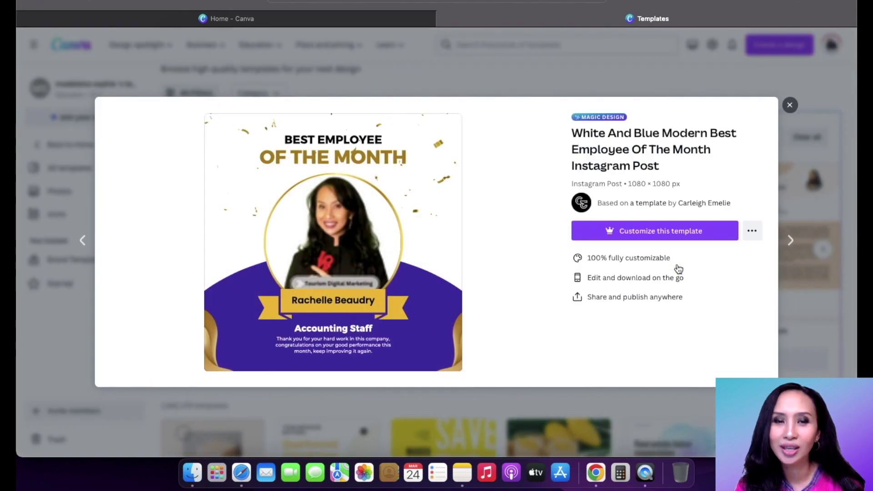
pyautogui.click(789, 105)
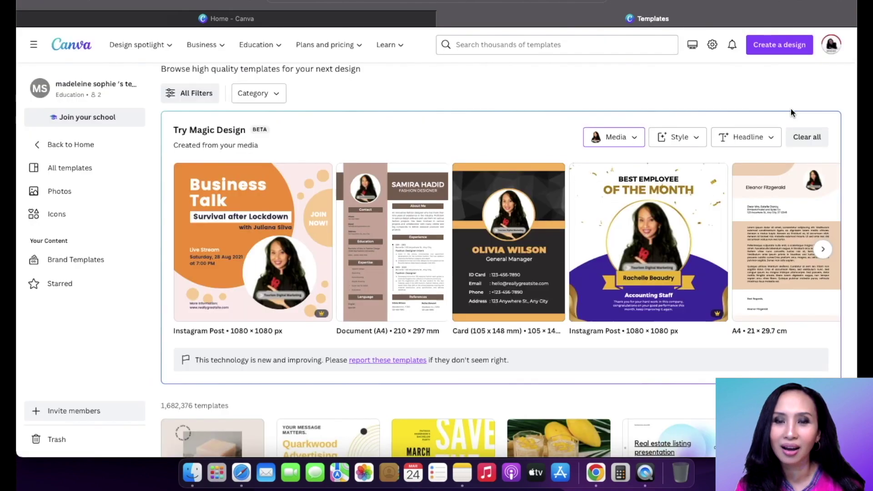
# Find the Orange Simple Minimalist LinkedIn Career Page Banner among the generated designs and open it for customizing.
pyautogui.click(821, 250)
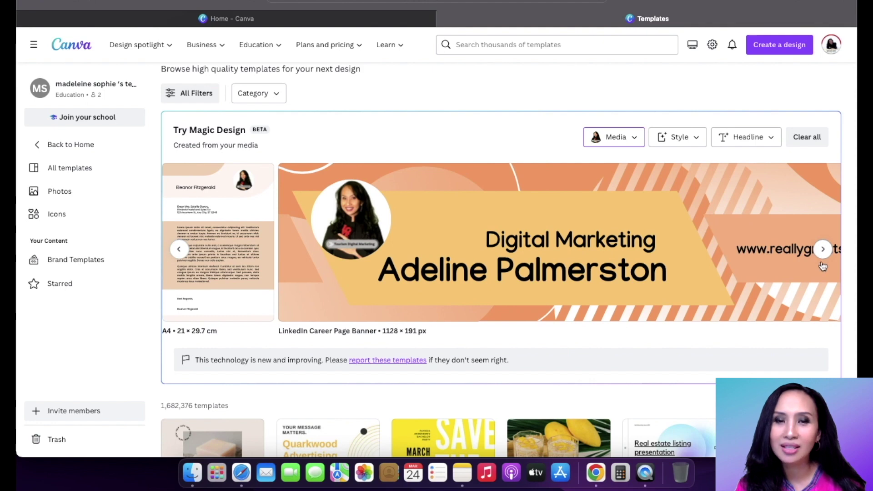
pyautogui.click(822, 250)
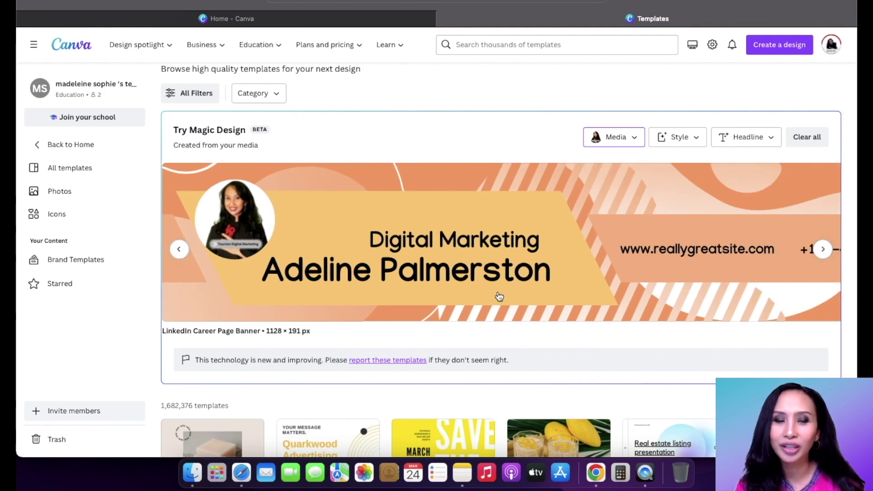
pyautogui.click(542, 272)
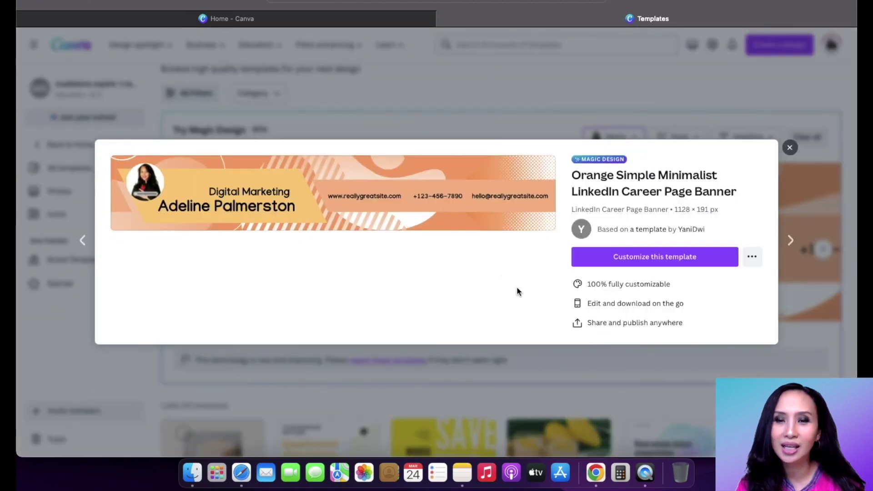
pyautogui.click(653, 257)
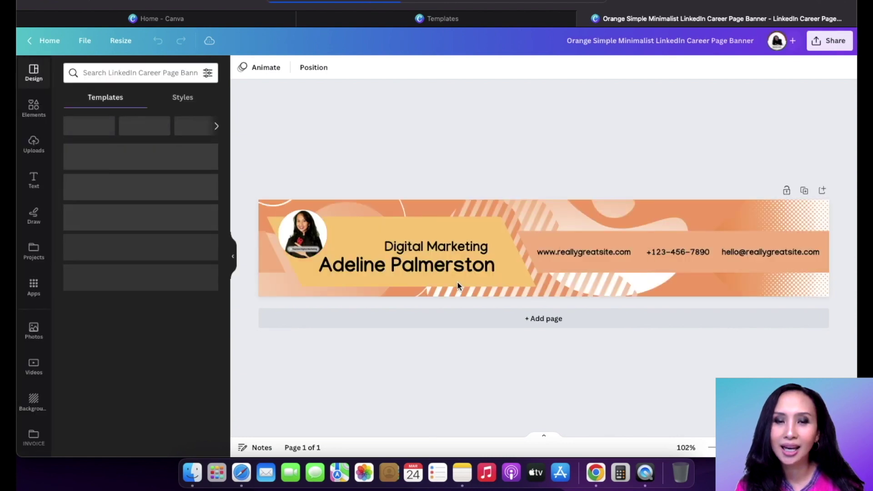
# Replace the placeholder name under Digital Marketing on the banner with the presenter's own name in capitals.
pyautogui.click(468, 271)
pyautogui.click(500, 267)
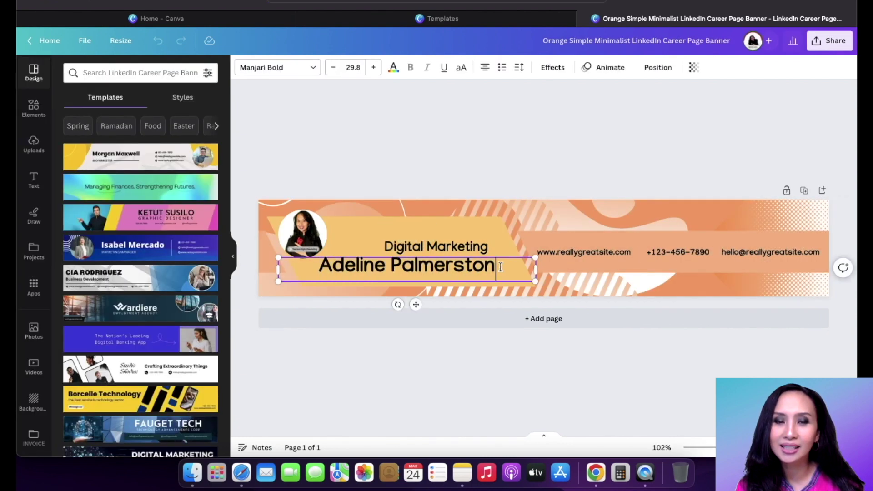
pyautogui.moveTo(490, 264); pyautogui.dragTo(323, 262)
pyautogui.write('MAD')
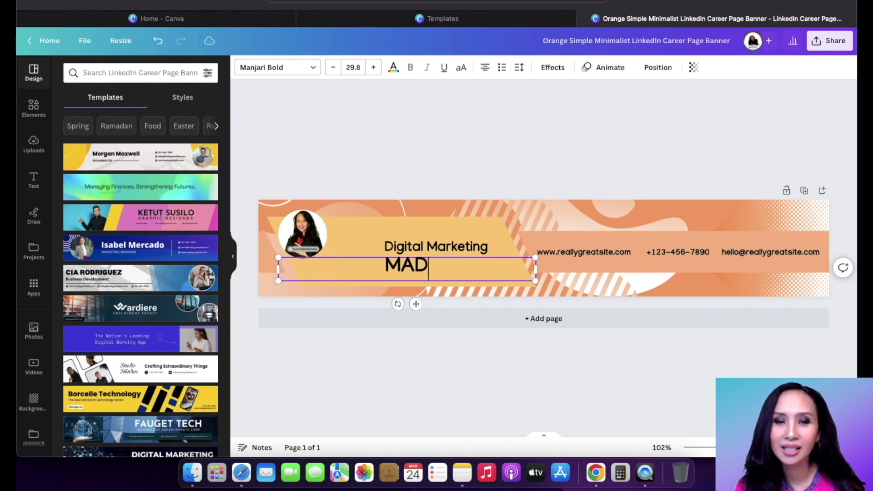
pyautogui.write('ELEINE SOPHIE')
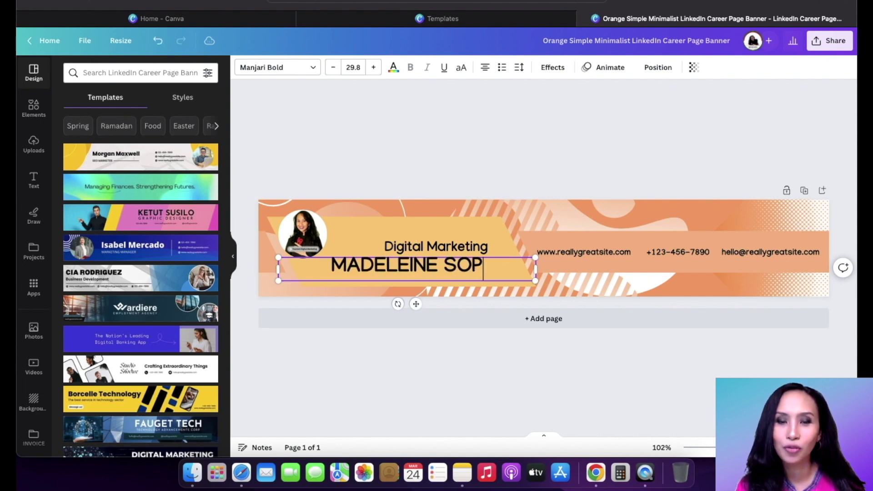
pyautogui.click(467, 143)
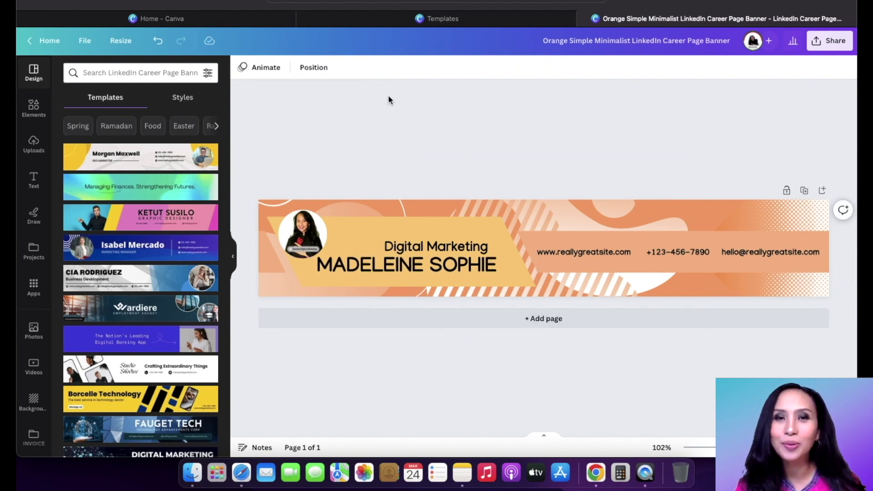
# Launch Magic Presentation from the home page and generate presentation designs from a topic description starting with "tourism".
pyautogui.click(169, 18)
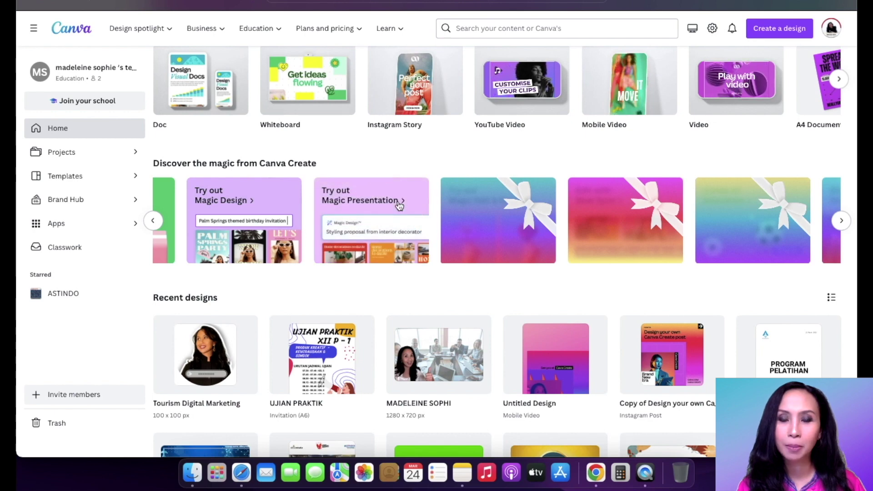
pyautogui.click(399, 205)
pyautogui.click(366, 212)
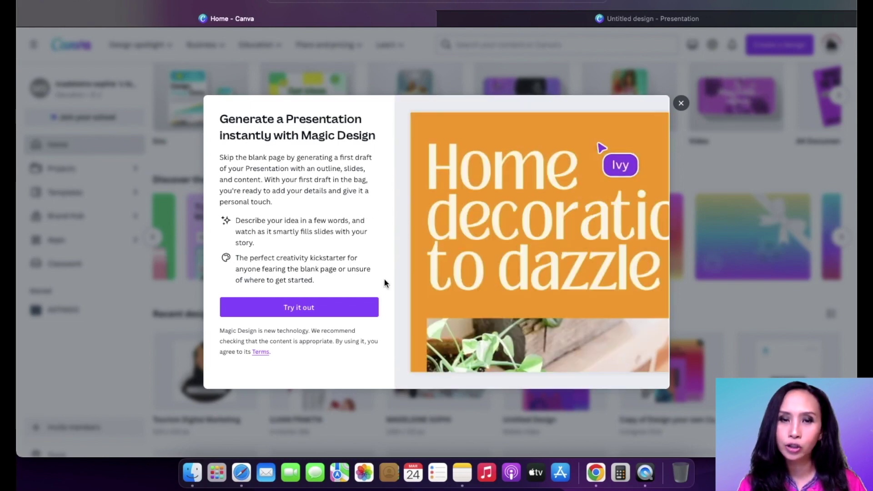
pyautogui.click(353, 305)
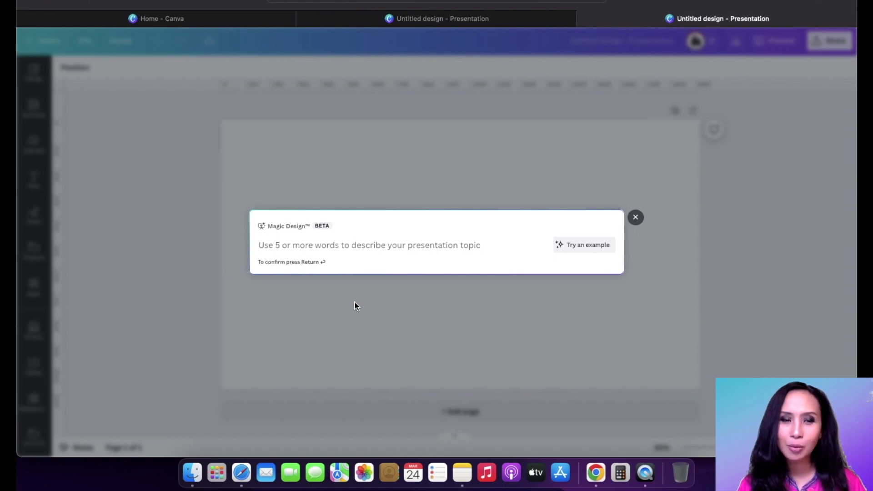
pyautogui.write('tourism')
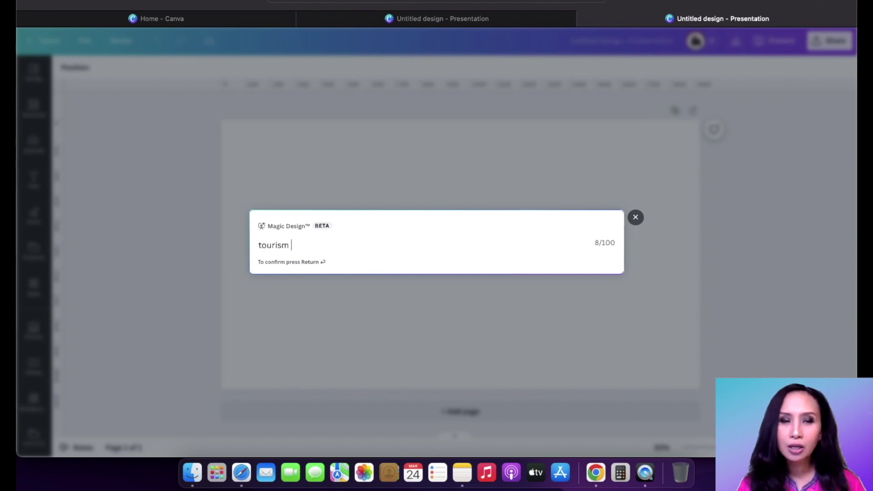
pyautogui.press('Return')
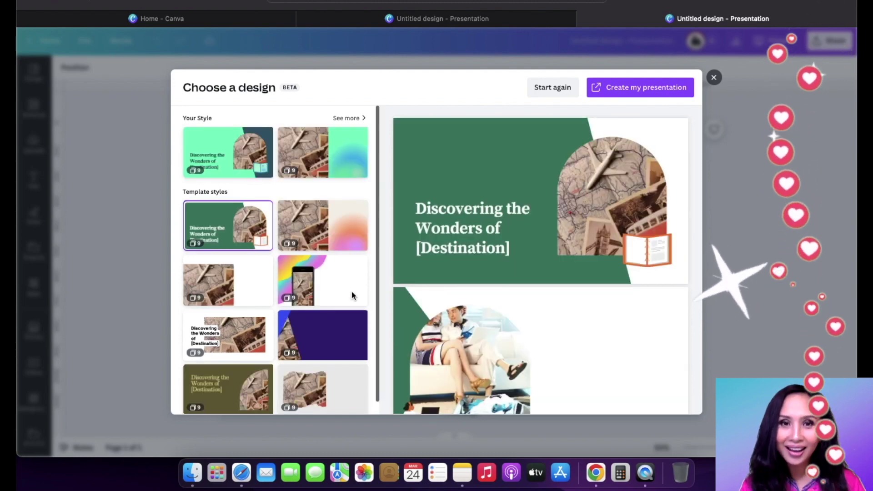
# Look through the slides of the green Discovering the Wonders template style and of the cream style with the orange gradient.
pyautogui.scroll(-5, 439, 347)
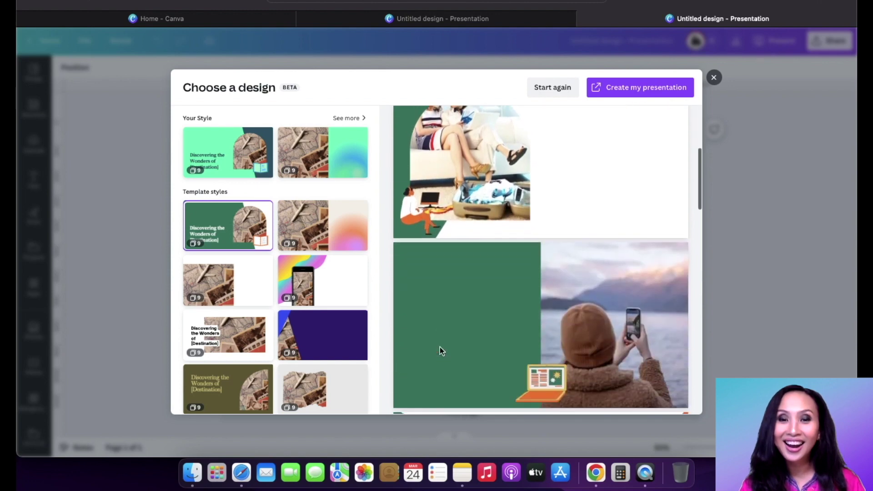
pyautogui.scroll(-8, 440, 347)
pyautogui.scroll(-3, 440, 347)
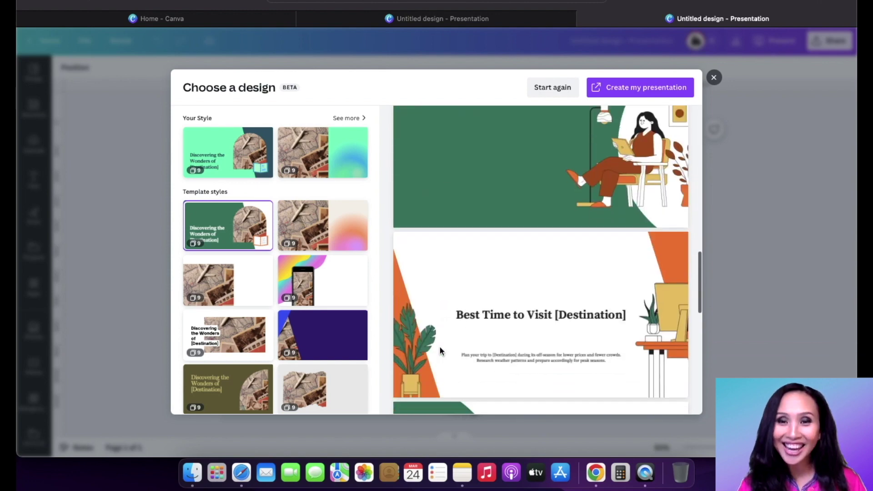
pyautogui.click(325, 236)
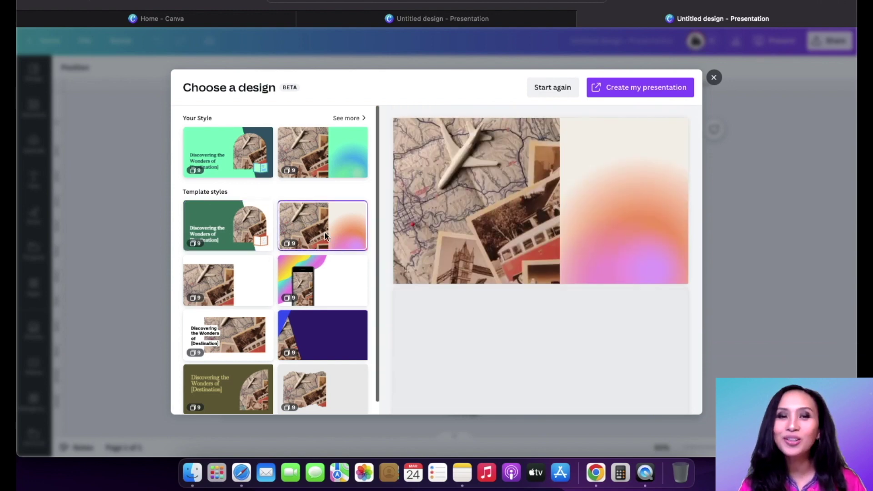
pyautogui.scroll(-3, 530, 328)
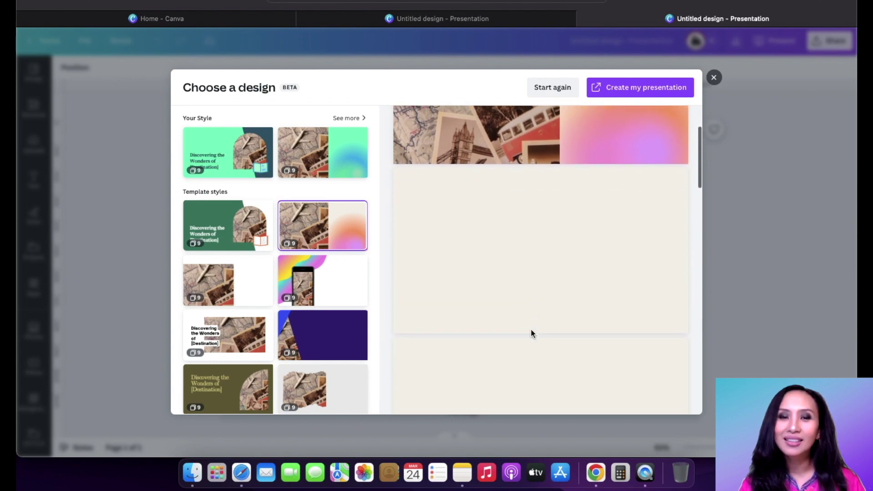
pyautogui.scroll(-5, 531, 328)
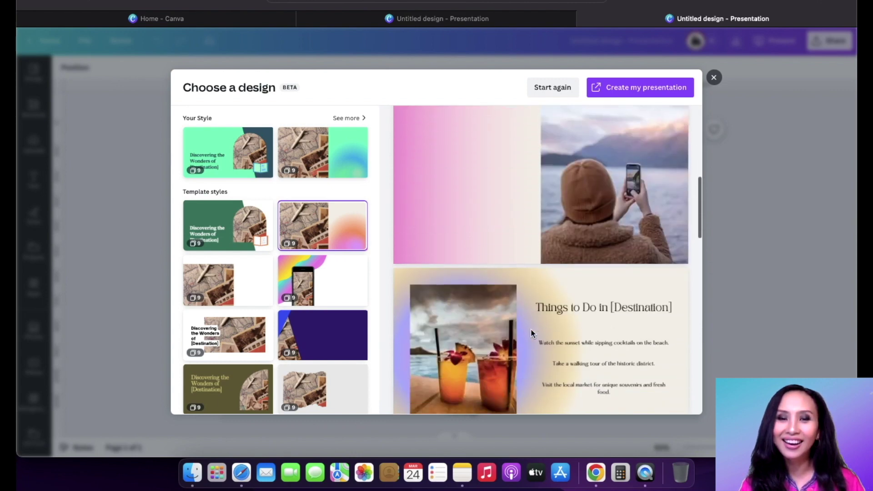
pyautogui.scroll(-6, 532, 333)
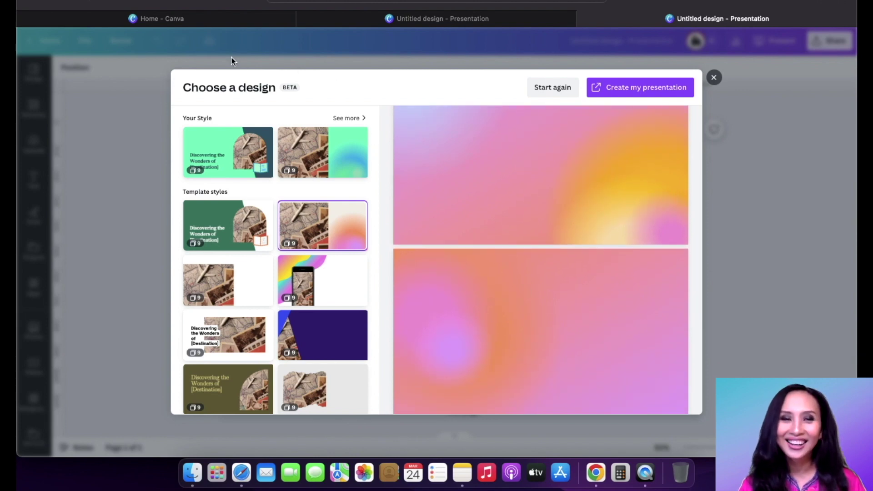
# Return to the Canva home page, unwrap the first gift card beside Magic Presentation, and try out Magic Edit.
pyautogui.click(236, 18)
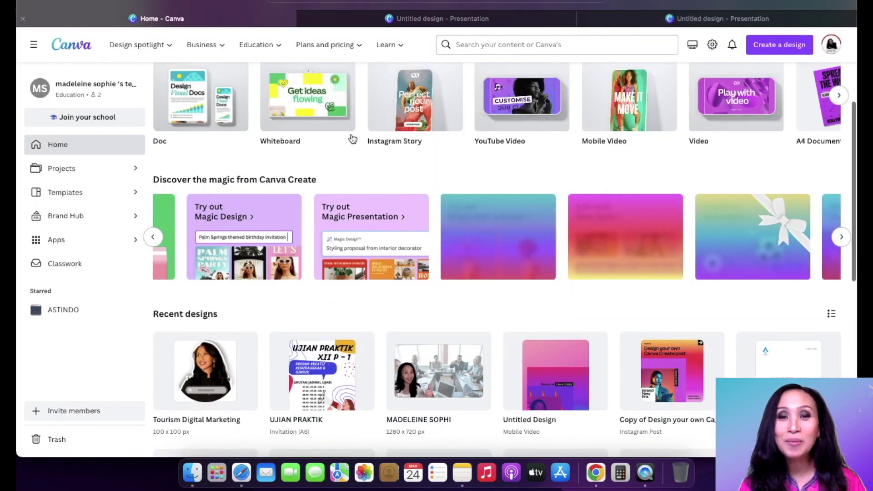
pyautogui.hscroll(3, 473, 257)
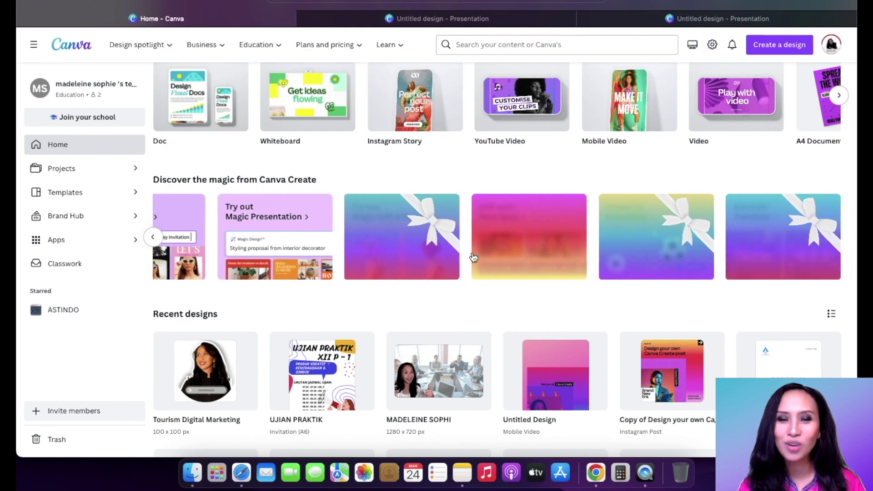
pyautogui.click(432, 227)
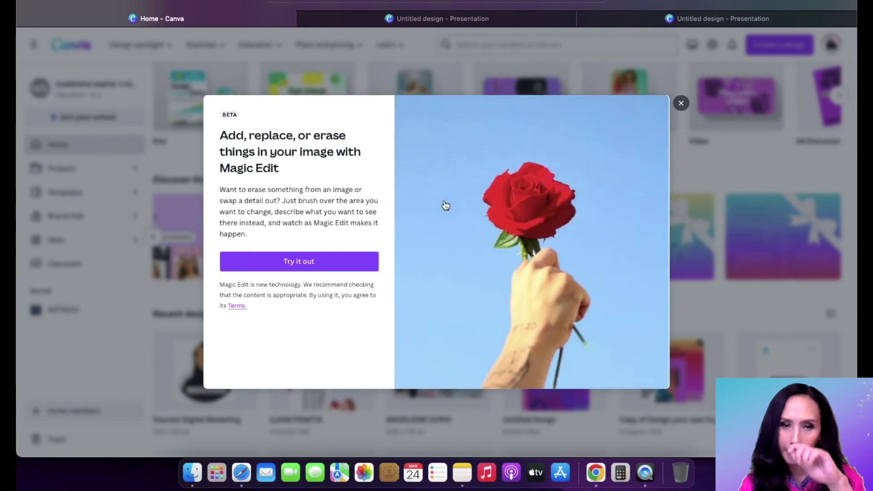
pyautogui.click(349, 263)
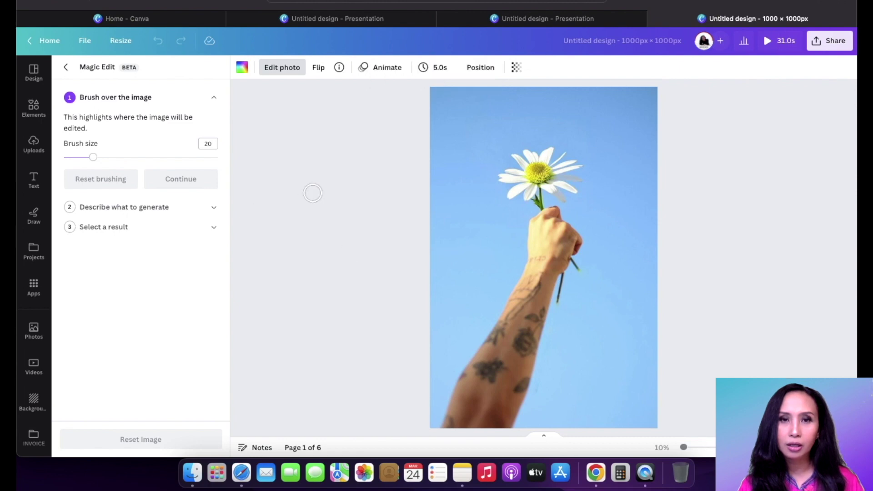
# Try to replace the daisy with a generated "airplane" using Magic Edit, preview the flower-shaped airplane variant, and discard the edit.
pyautogui.moveTo(516, 165)
pyautogui.mouseDown()
pyautogui.moveTo(560, 163)
pyautogui.moveTo(523, 186)
pyautogui.moveTo(512, 182)
pyautogui.moveTo(553, 172)
pyautogui.moveTo(570, 198)
pyautogui.moveTo(527, 197)
pyautogui.mouseUp()
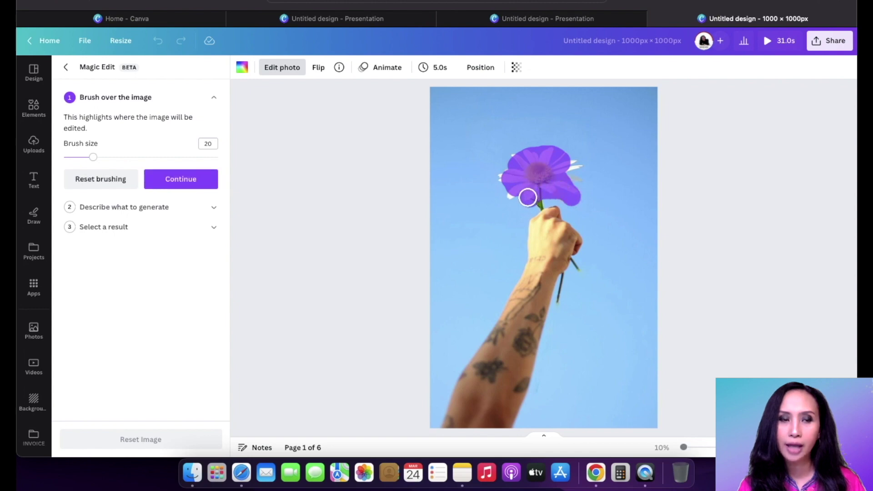
pyautogui.click(180, 189)
pyautogui.click(128, 168)
pyautogui.write('airplane')
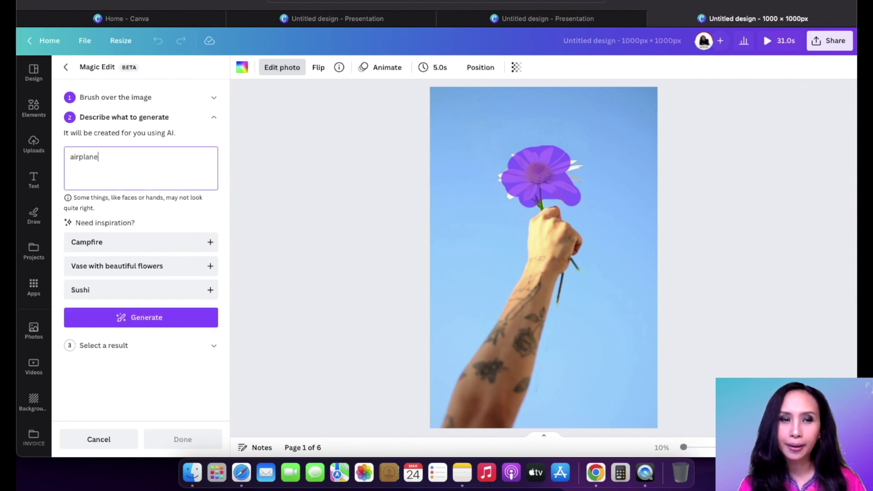
pyautogui.click(164, 319)
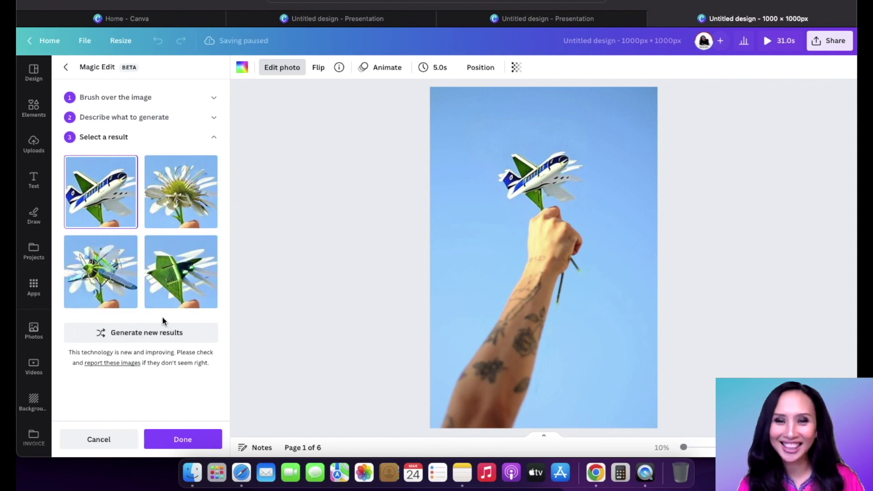
pyautogui.click(89, 290)
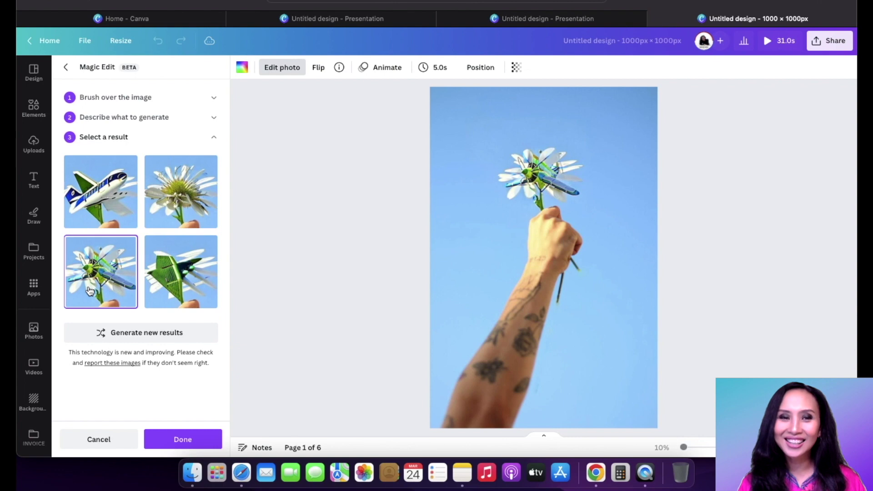
pyautogui.click(105, 439)
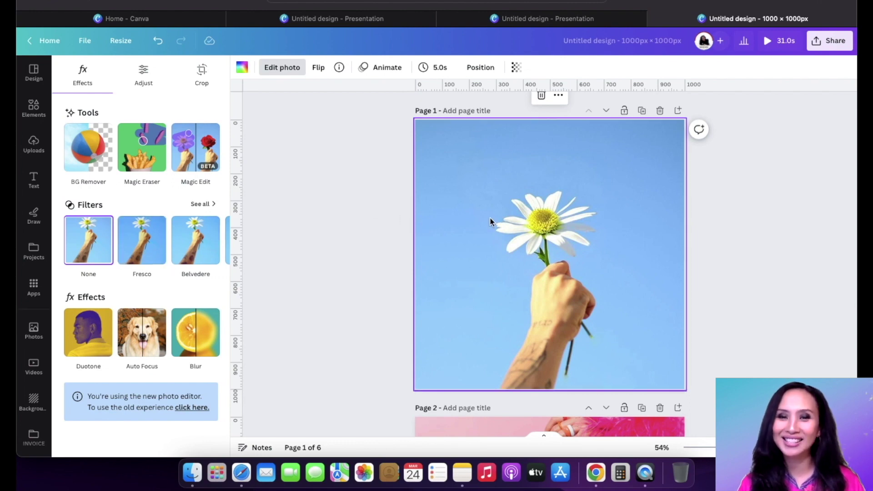
# Add a seventh page at the end of the design and place the uploaded waterfront photo of the woman in sunglasses on it.
pyautogui.scroll(-2, 541, 297)
pyautogui.scroll(-5, 542, 296)
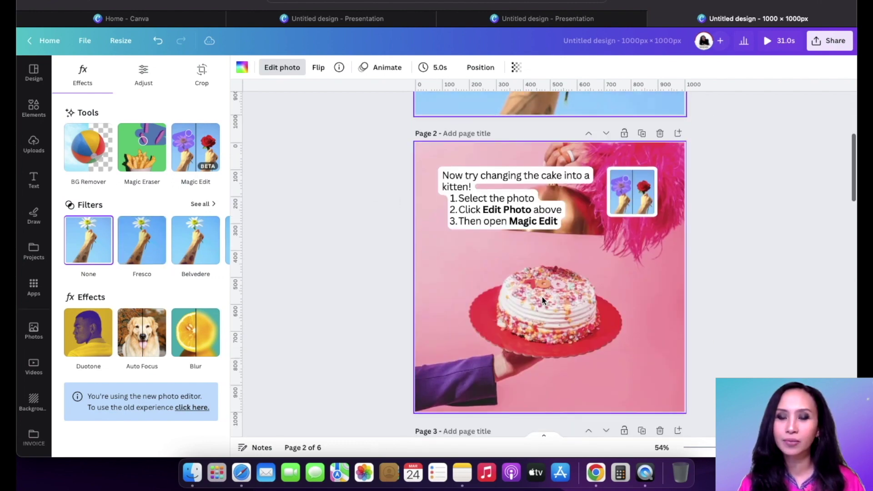
pyautogui.scroll(-6, 542, 296)
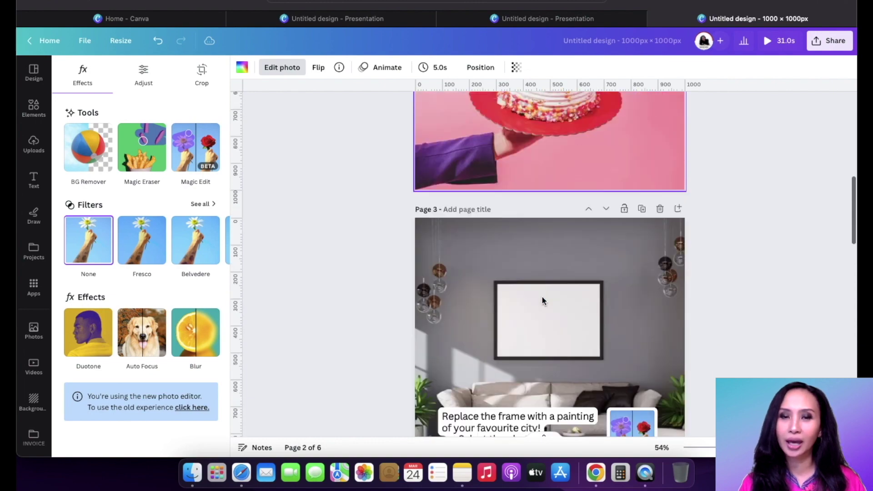
pyautogui.scroll(-7, 542, 296)
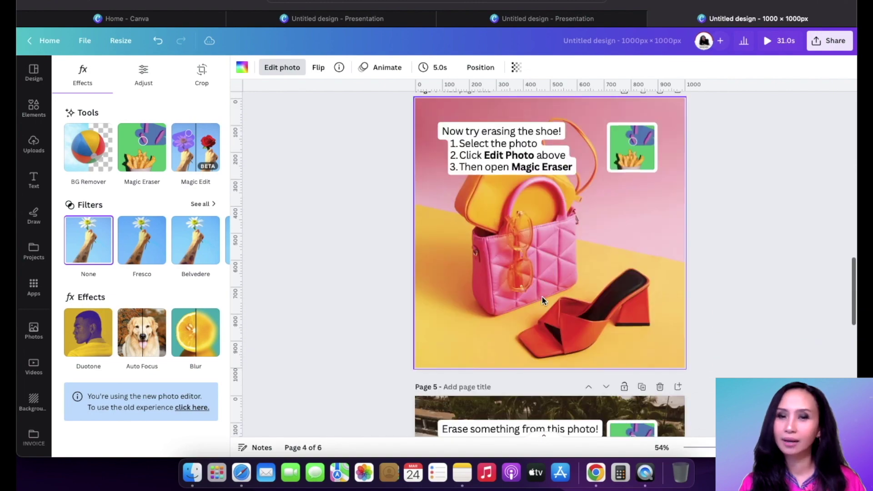
pyautogui.scroll(-6, 541, 296)
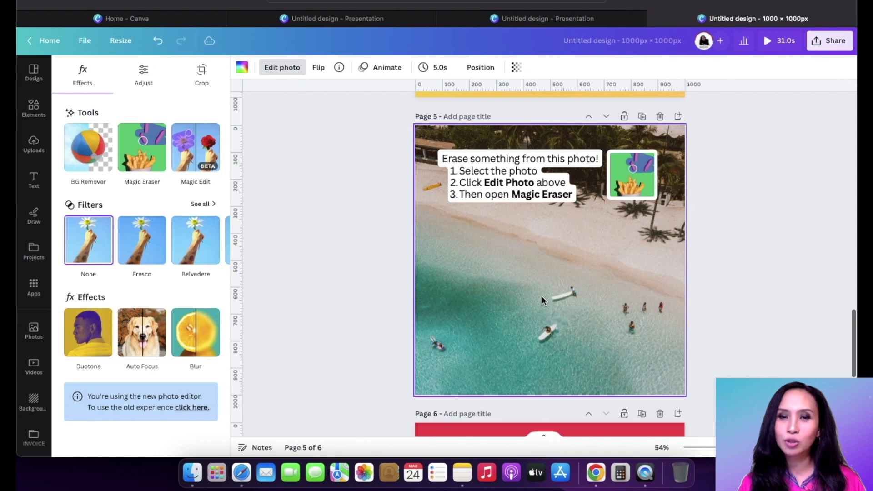
pyautogui.scroll(1, 542, 297)
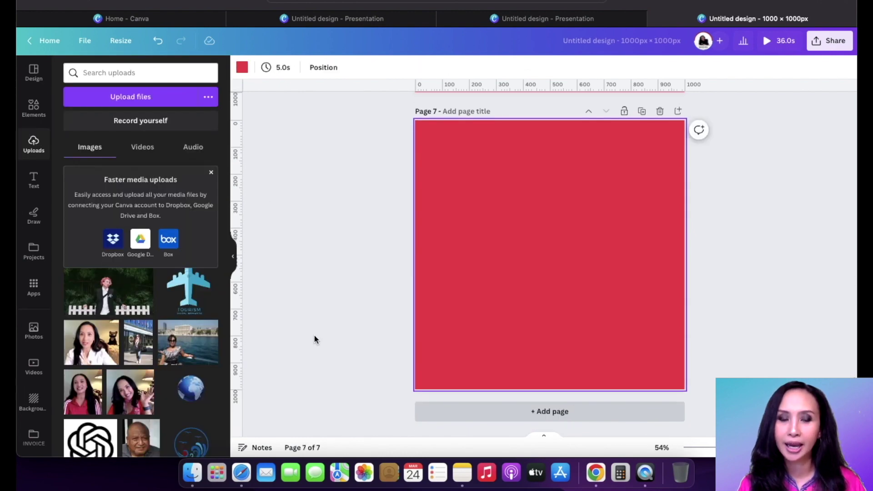
pyautogui.click(185, 355)
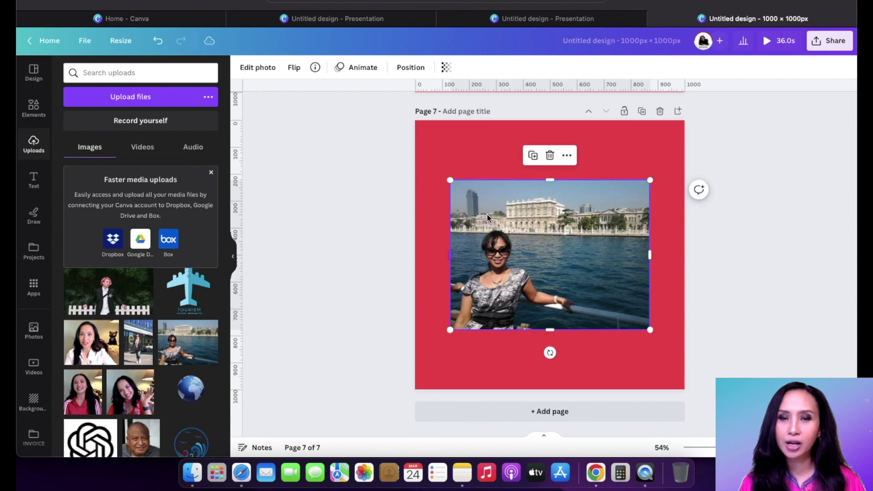